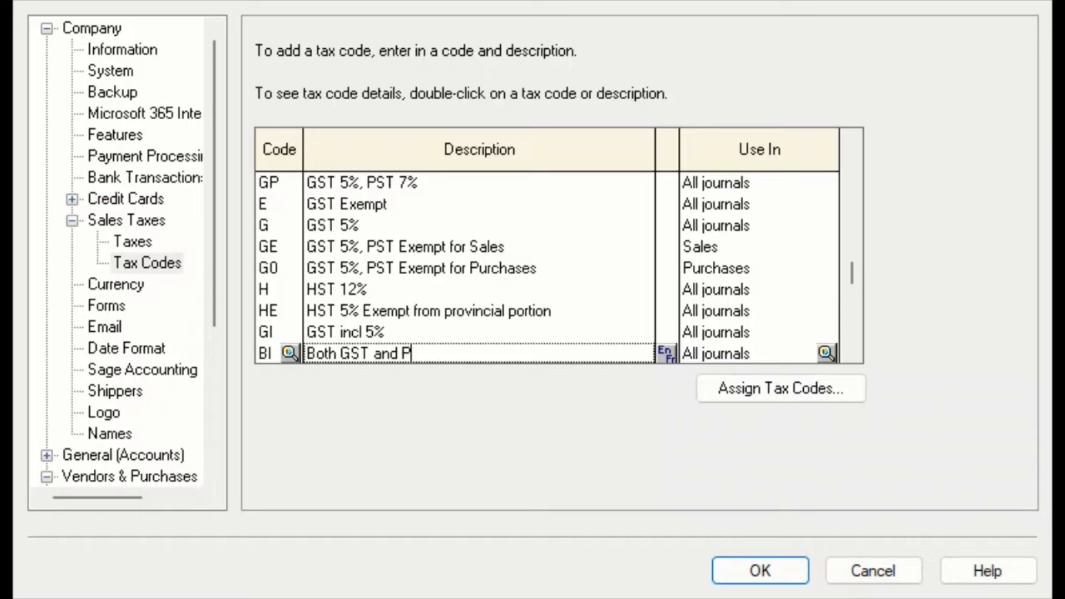
Complete the BI tax code's description as "Both GST and PST incl 5% and 7%"
{"action": "type", "text": "ncl 5% and"}
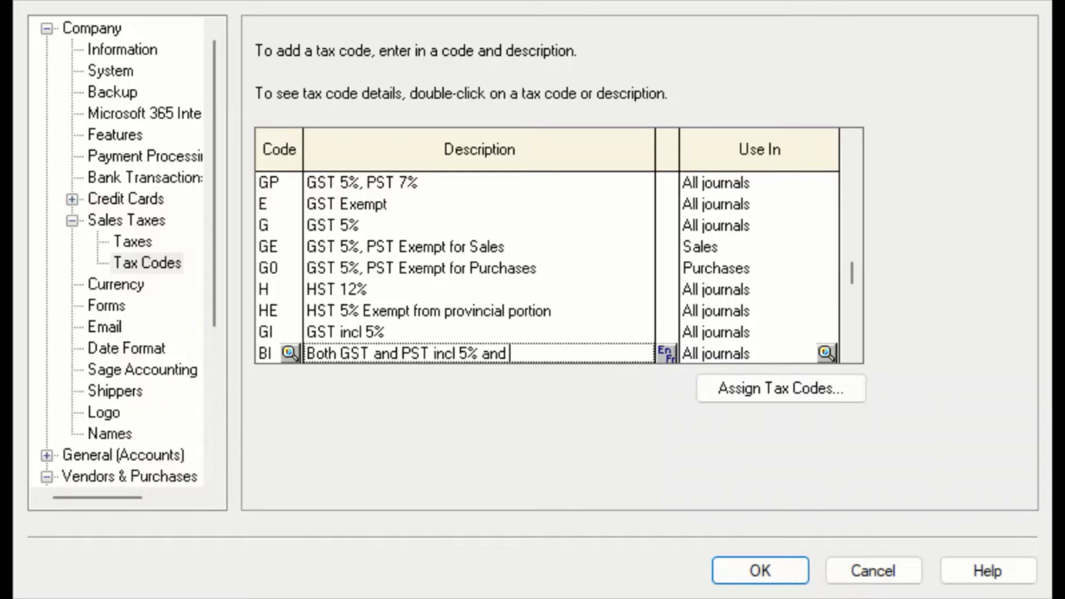
{"action": "type", "text": " 7%"}
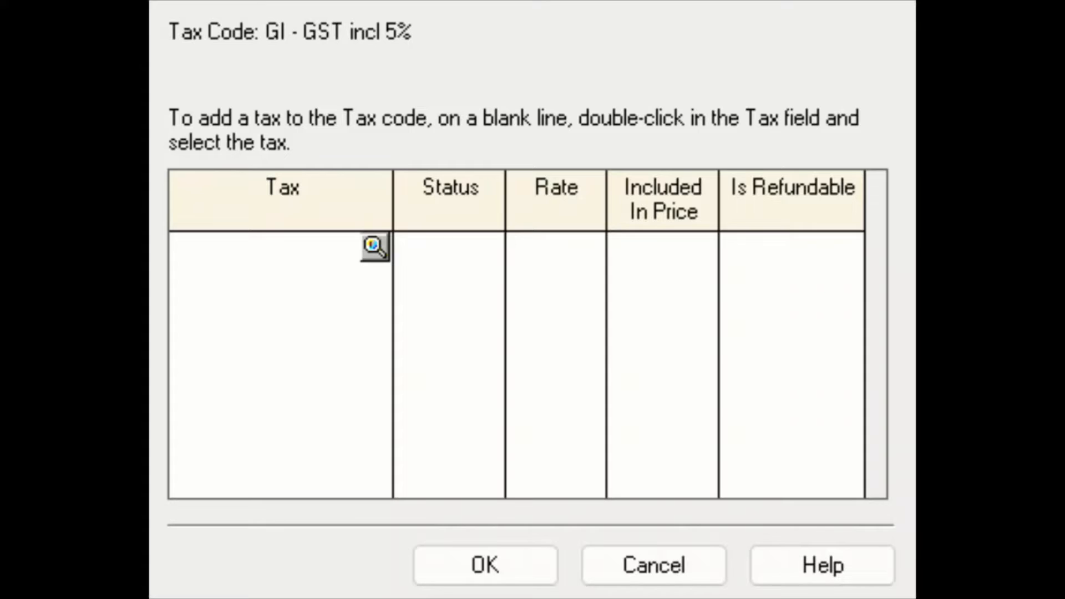
Add GST to tax code GI as taxable at rate 5, included in price and refundable, and accept the details
{"action": "left_click", "coordinate": [210, 246]}
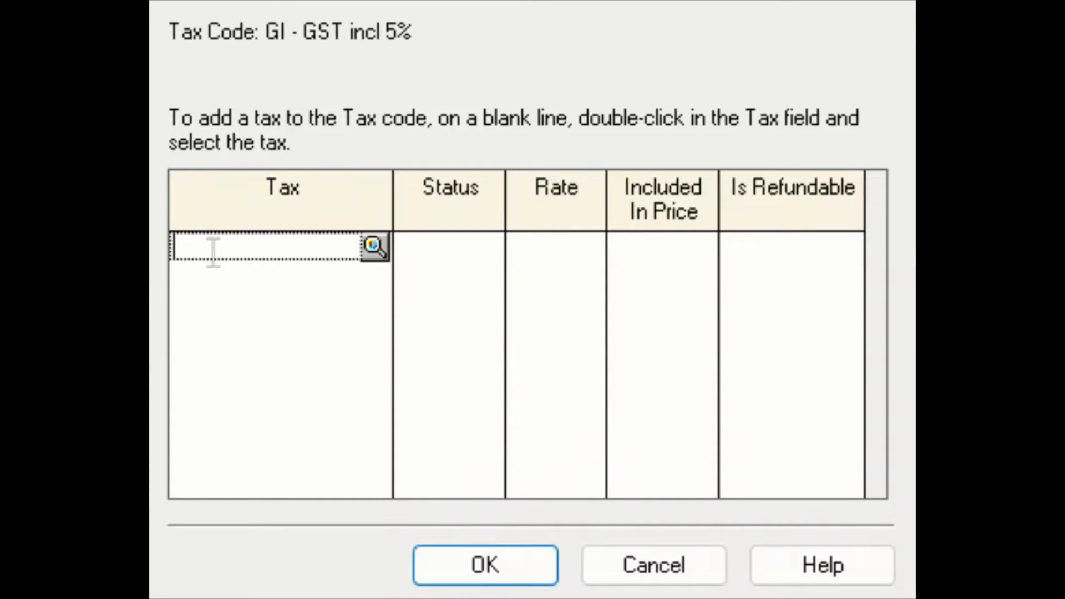
{"action": "type", "text": "g"}
{"action": "key", "text": "Tab"}
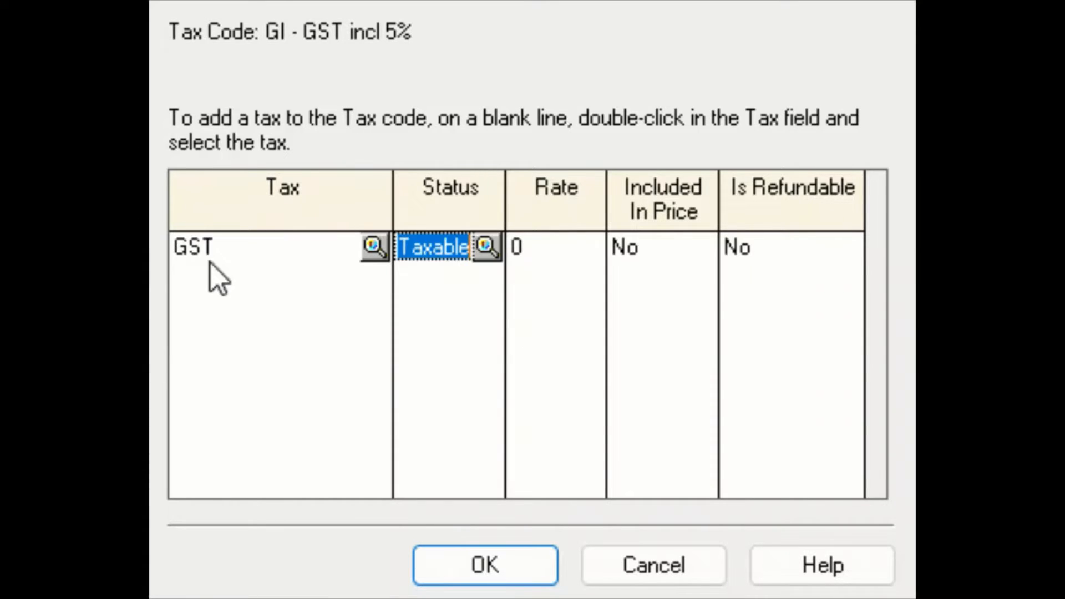
{"action": "key", "text": "Tab"}
{"action": "type", "text": "5"}
{"action": "key", "text": "Tab"}
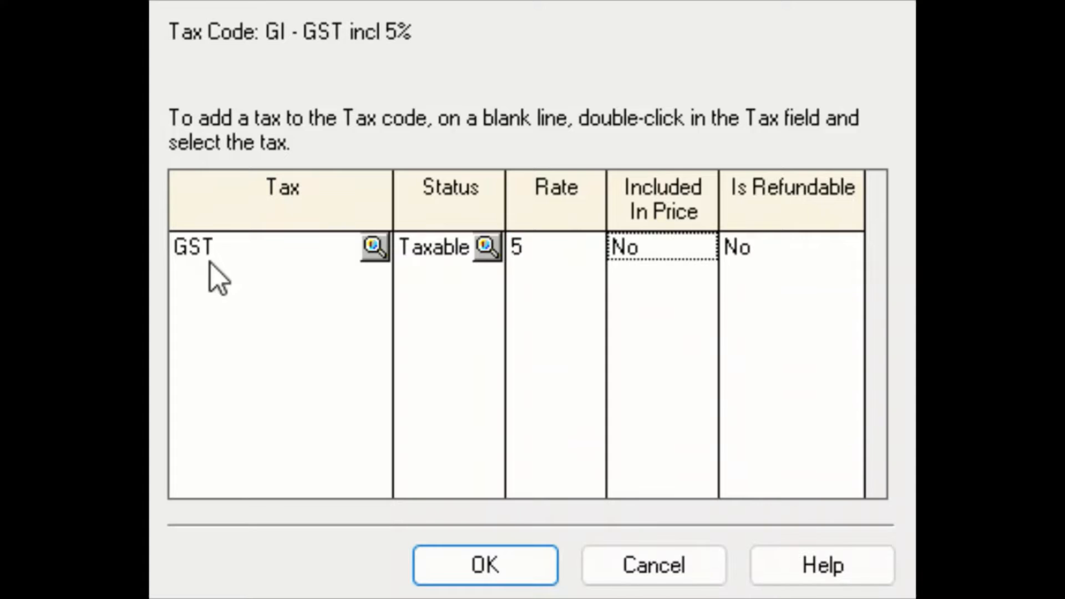
{"action": "type", "text": "y"}
{"action": "key", "text": "Tab"}
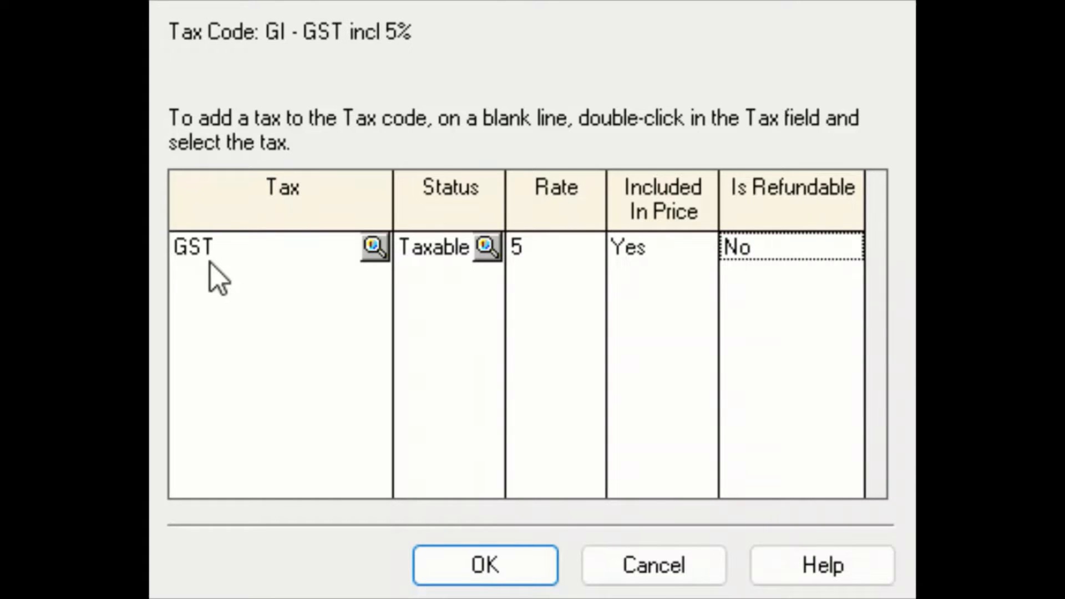
{"action": "type", "text": "y"}
{"action": "key", "text": "Tab"}
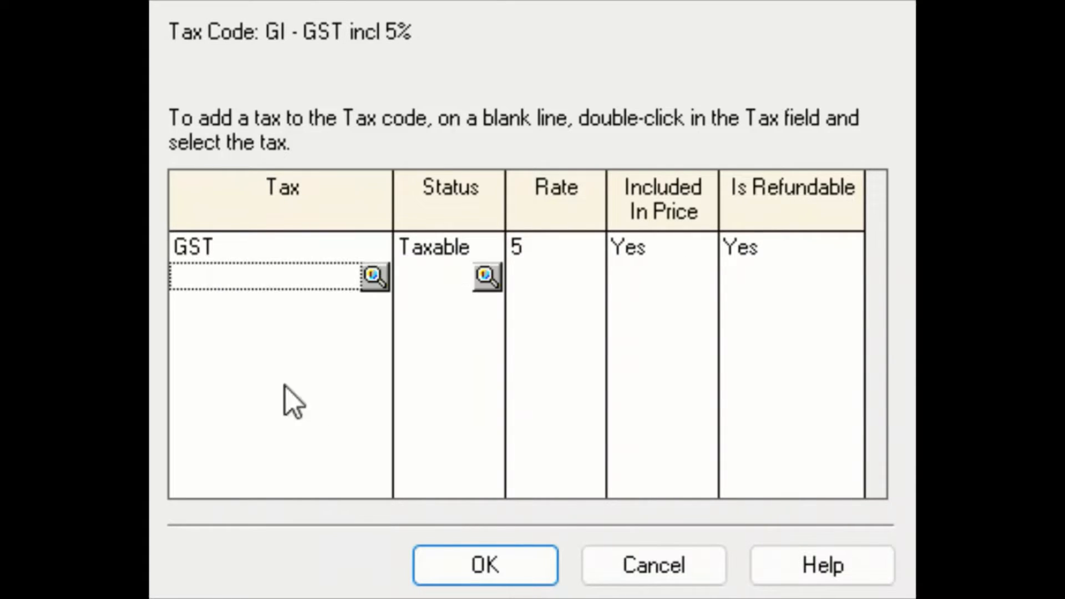
{"action": "left_click", "coordinate": [499, 569]}
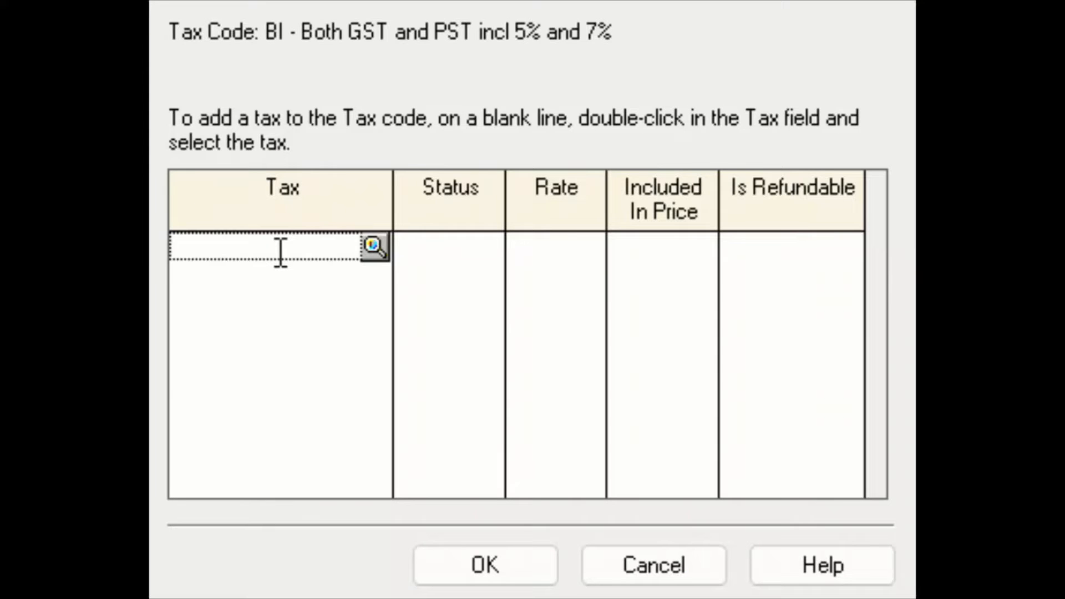
Add GST to tax code BI as taxable at rate 5, included in price and refundable
{"action": "left_click", "coordinate": [280, 254]}
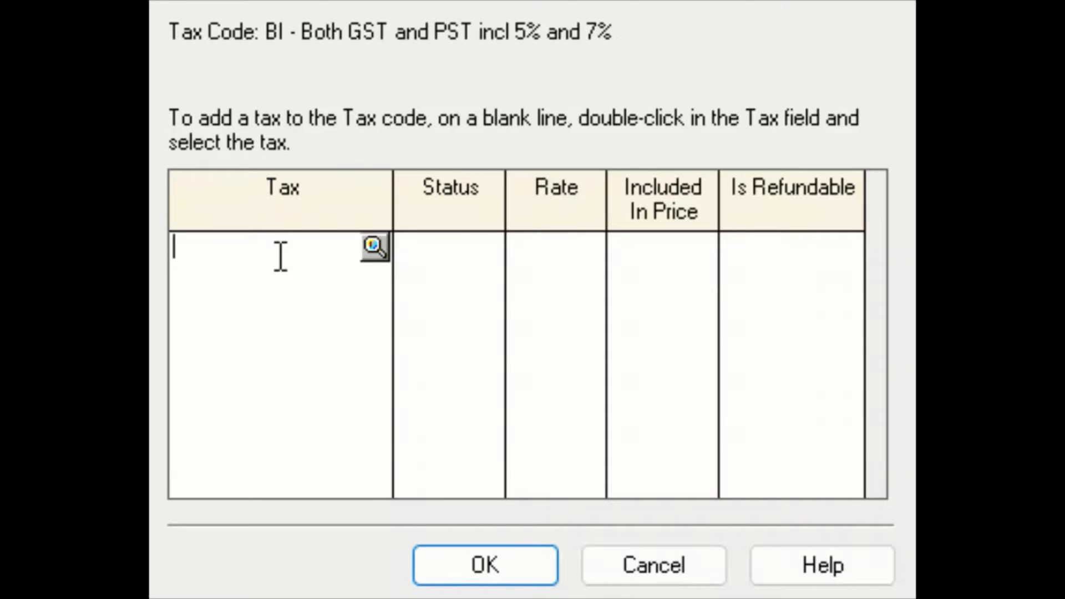
{"action": "type", "text": "g"}
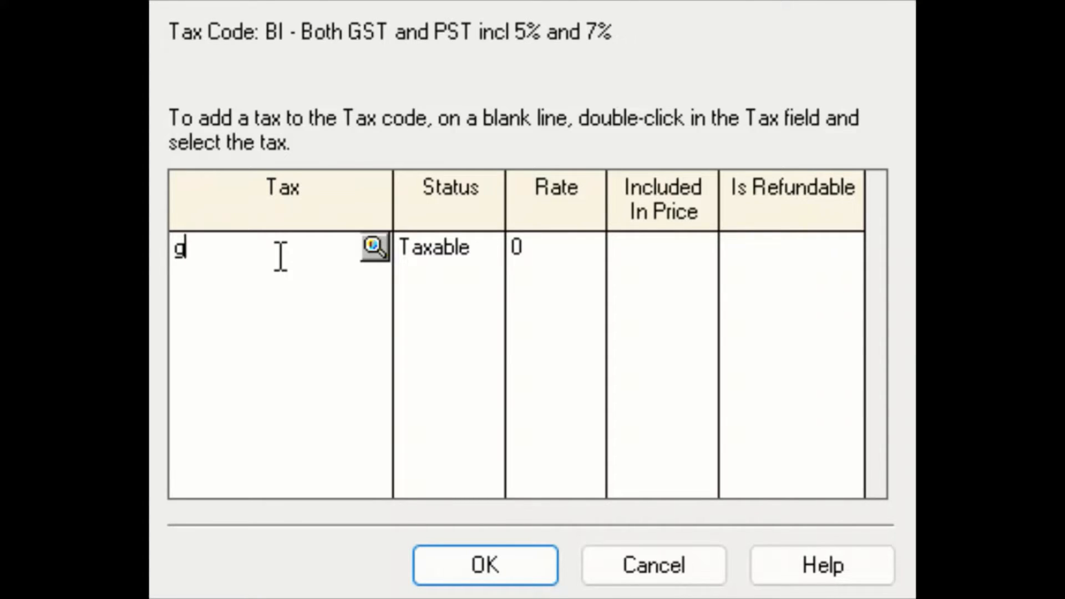
{"action": "type", "text": "st"}
{"action": "key", "text": "Tab"}
{"action": "key", "text": "Tab"}
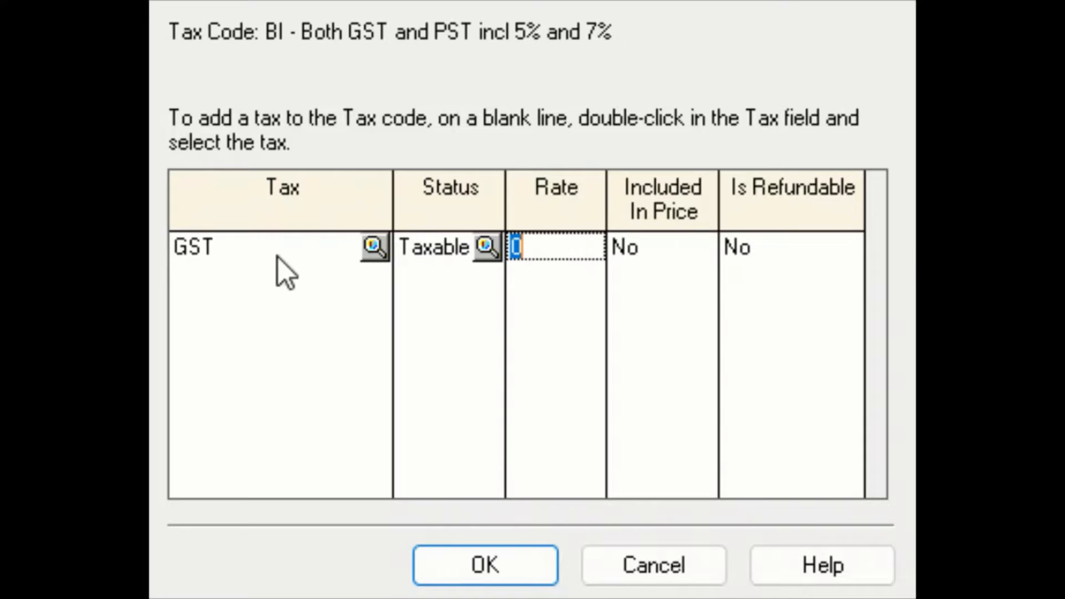
{"action": "type", "text": "5"}
{"action": "key", "text": "Tab"}
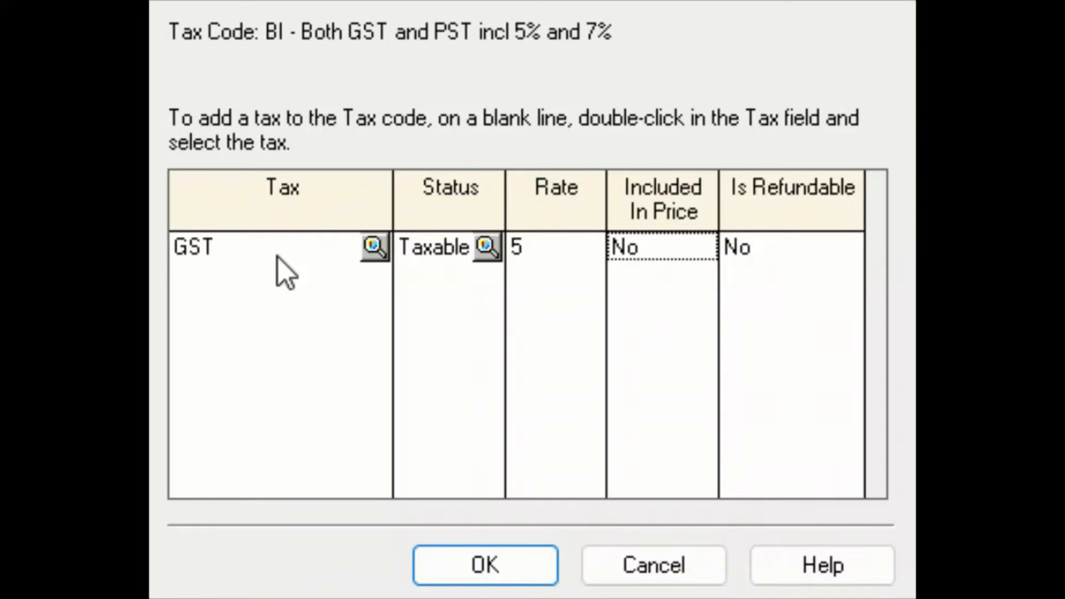
{"action": "key", "text": "y"}
{"action": "key", "text": "Tab"}
{"action": "key", "text": "y"}
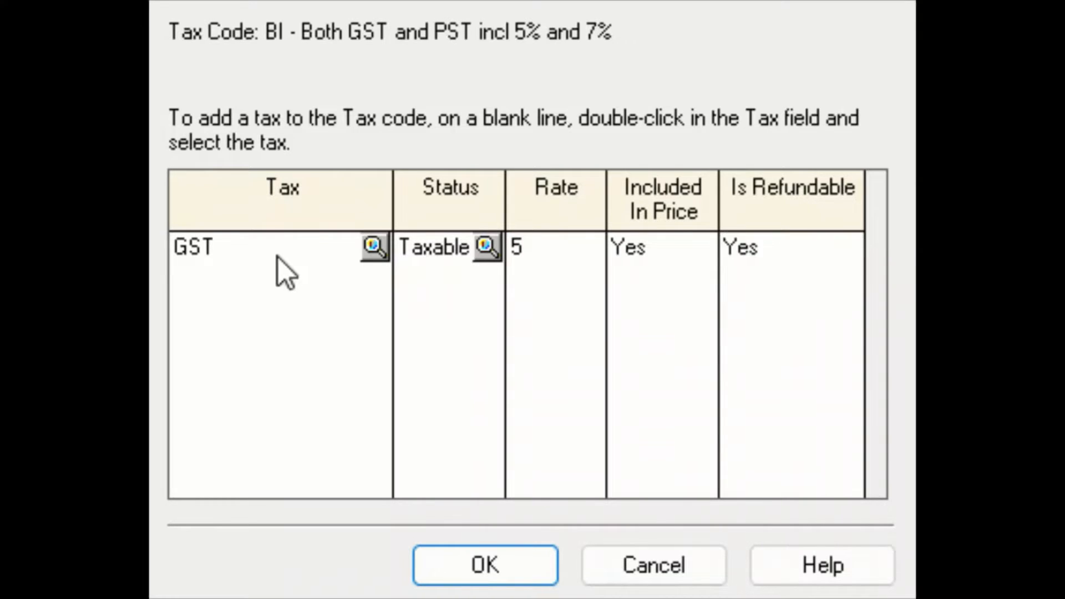
{"action": "key", "text": "Tab"}
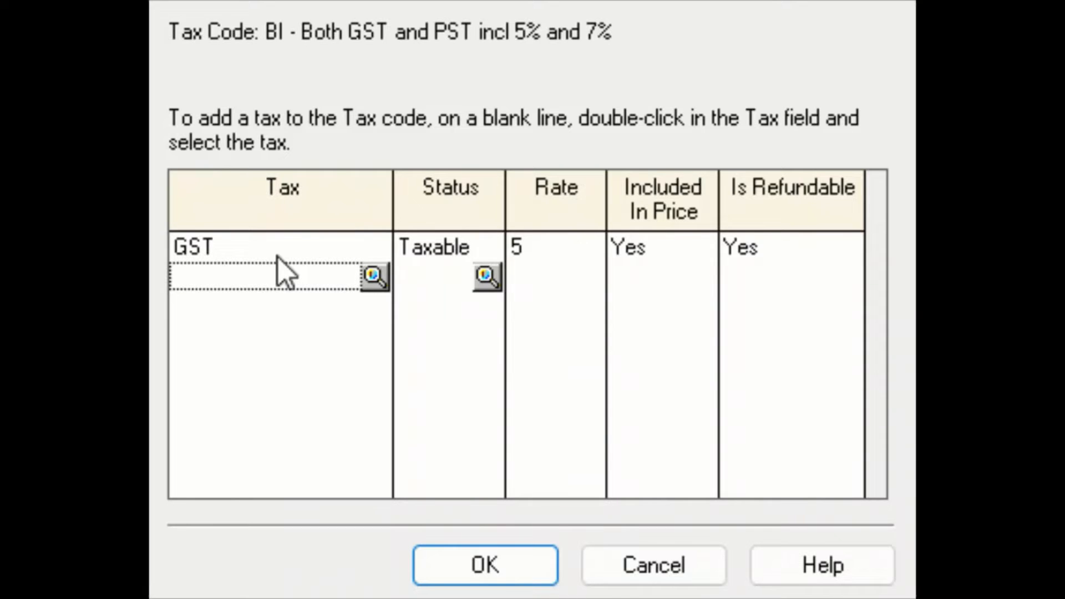
Add PST to tax code BI as taxable at rate 7, included in price but not refundable, and accept the details
{"action": "type", "text": "pst"}
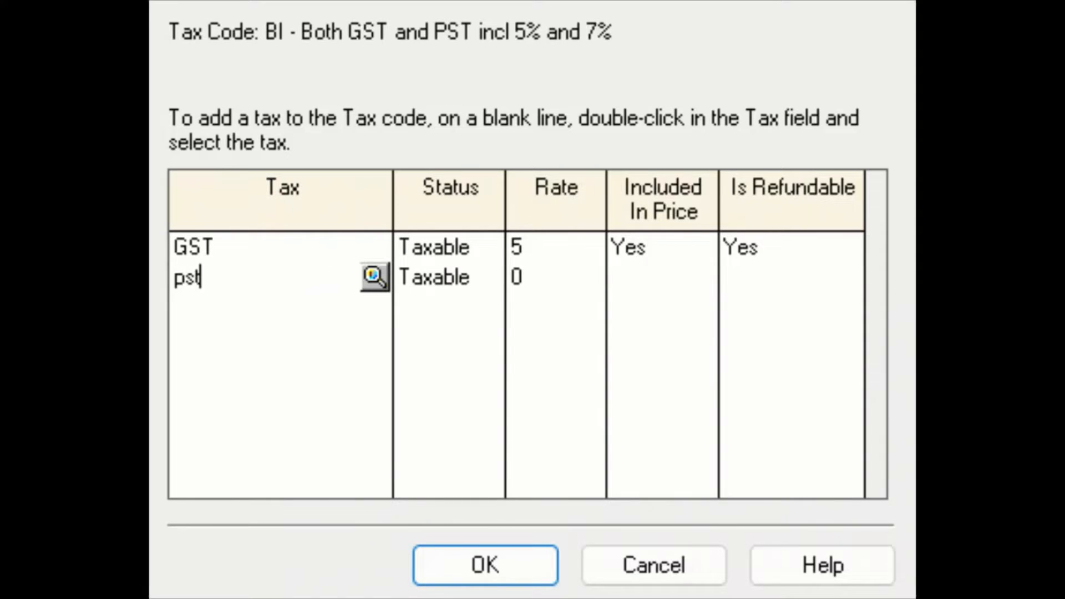
{"action": "key", "text": "Tab"}
{"action": "key", "text": "Tab"}
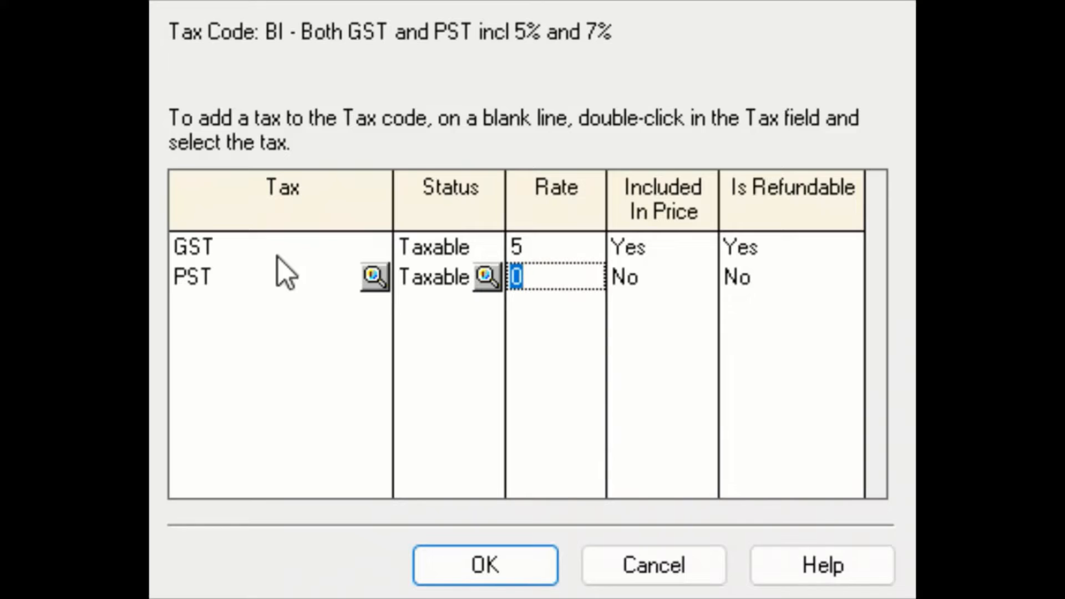
{"action": "type", "text": "7"}
{"action": "key", "text": "Tab"}
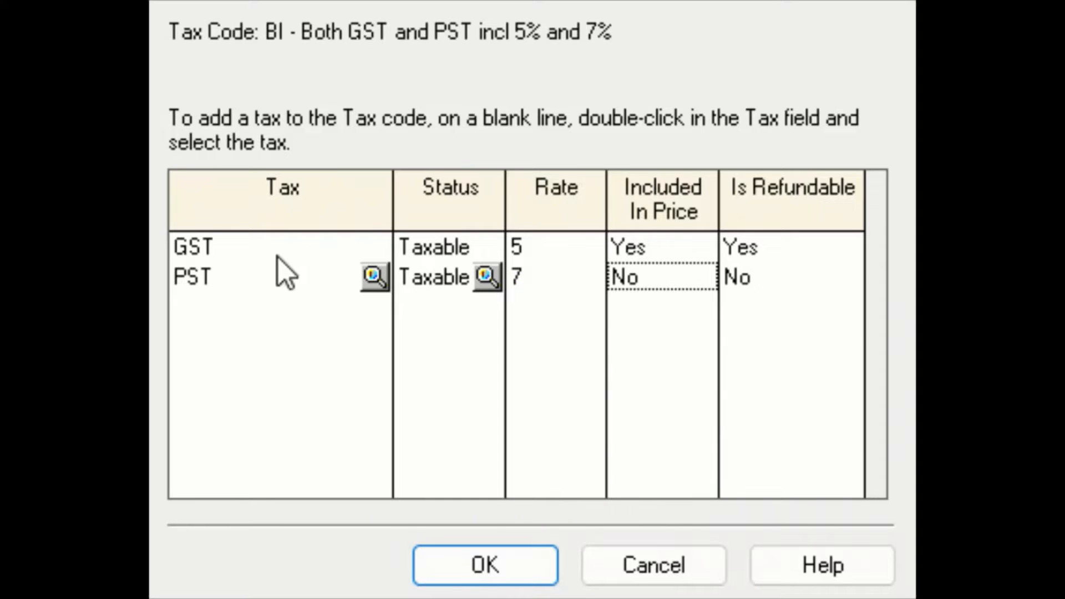
{"action": "key", "text": "y"}
{"action": "key", "text": "Tab"}
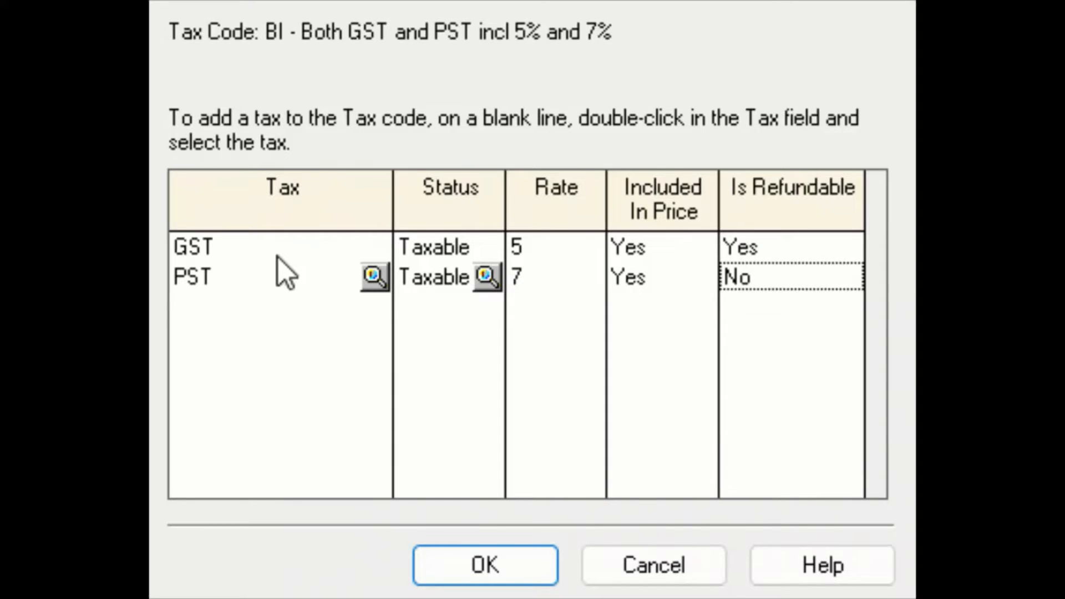
{"action": "left_click", "coordinate": [533, 575]}
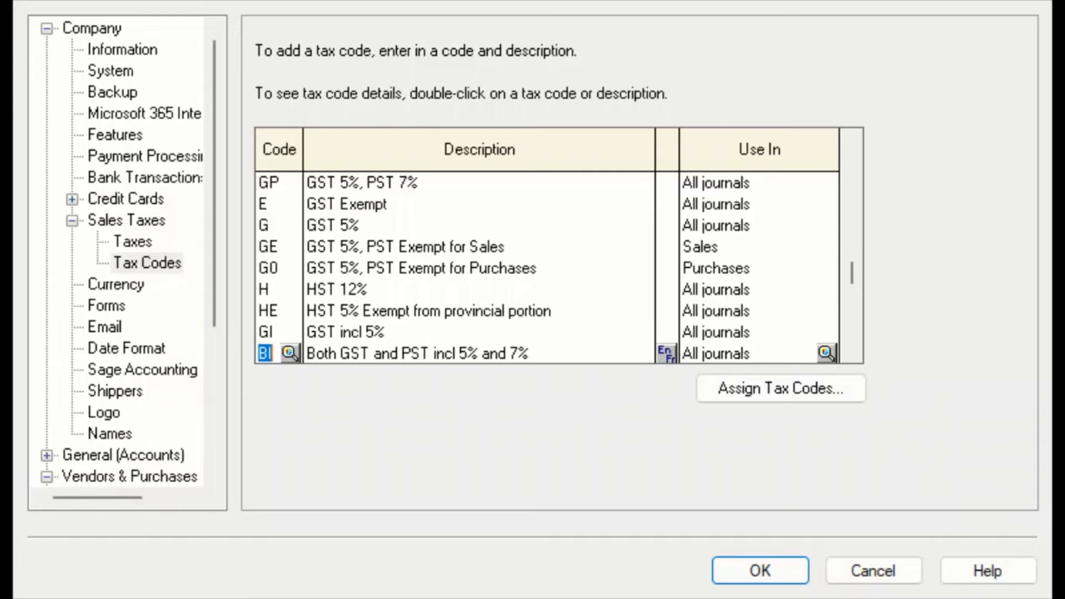
Save the new GI and BI tax codes and close the company settings
{"action": "left_click", "coordinate": [267, 332]}
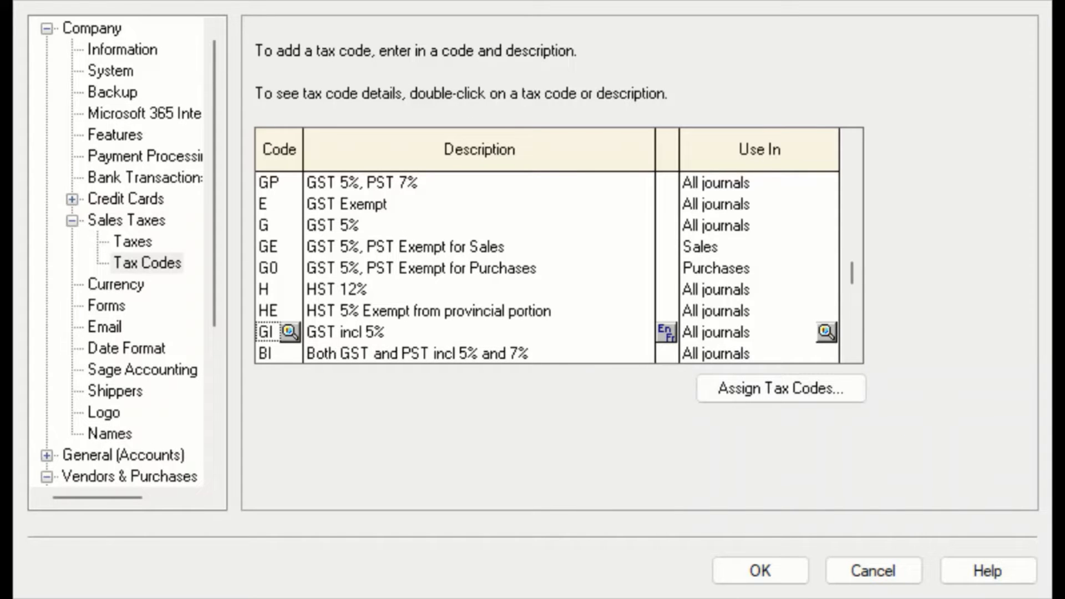
{"action": "left_click", "coordinate": [749, 571]}
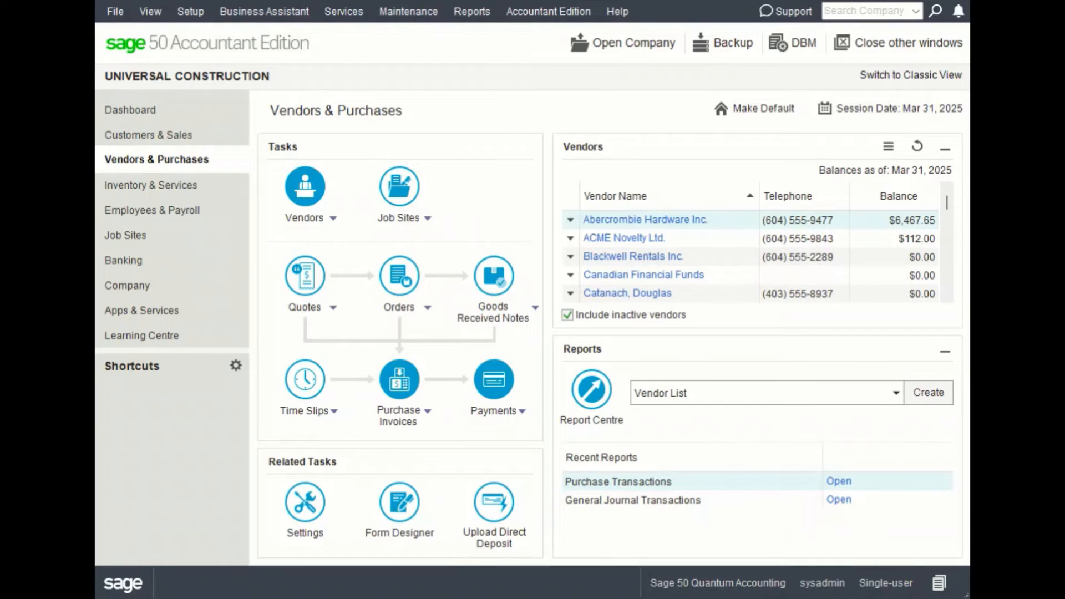
Open a new purchase invoice for vendor Visa, paid by Visa, with invoice number 12345
{"action": "left_click", "coordinate": [396, 384]}
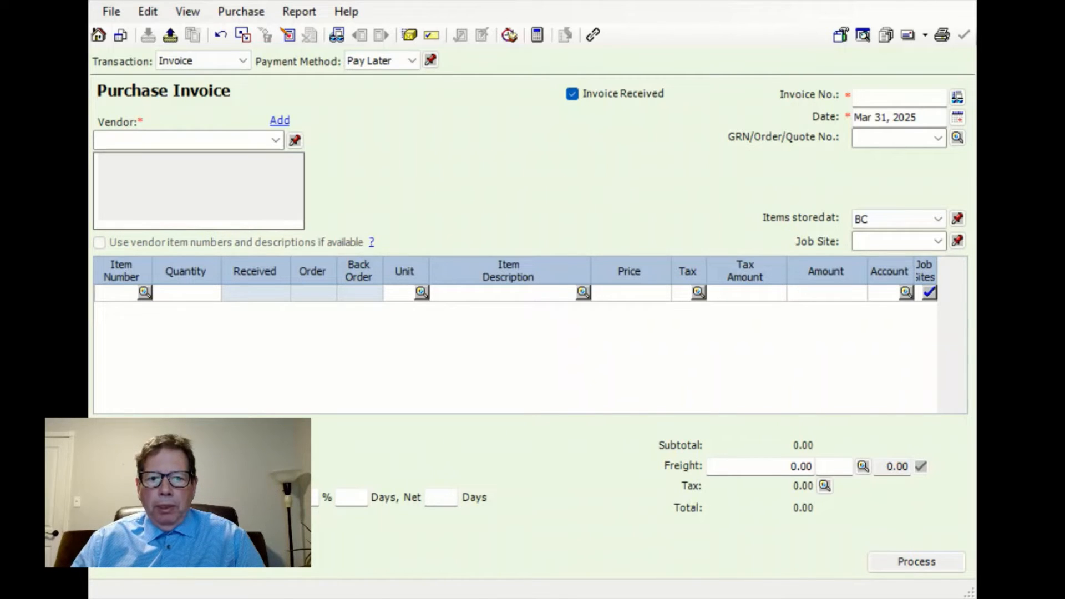
{"action": "left_click", "coordinate": [145, 137]}
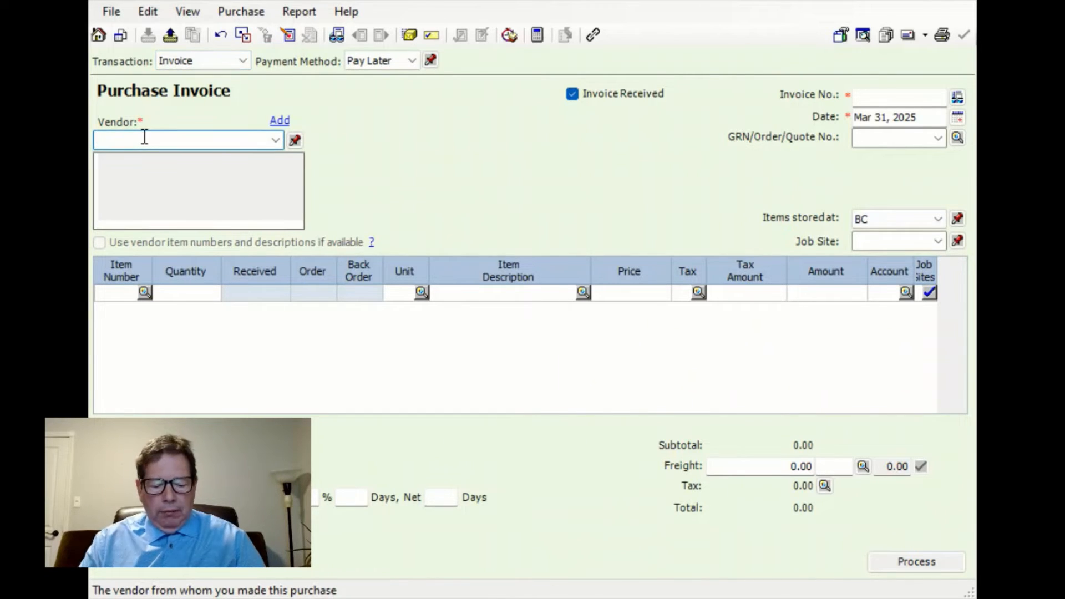
{"action": "type", "text": "Visa"}
{"action": "key", "text": "Tab"}
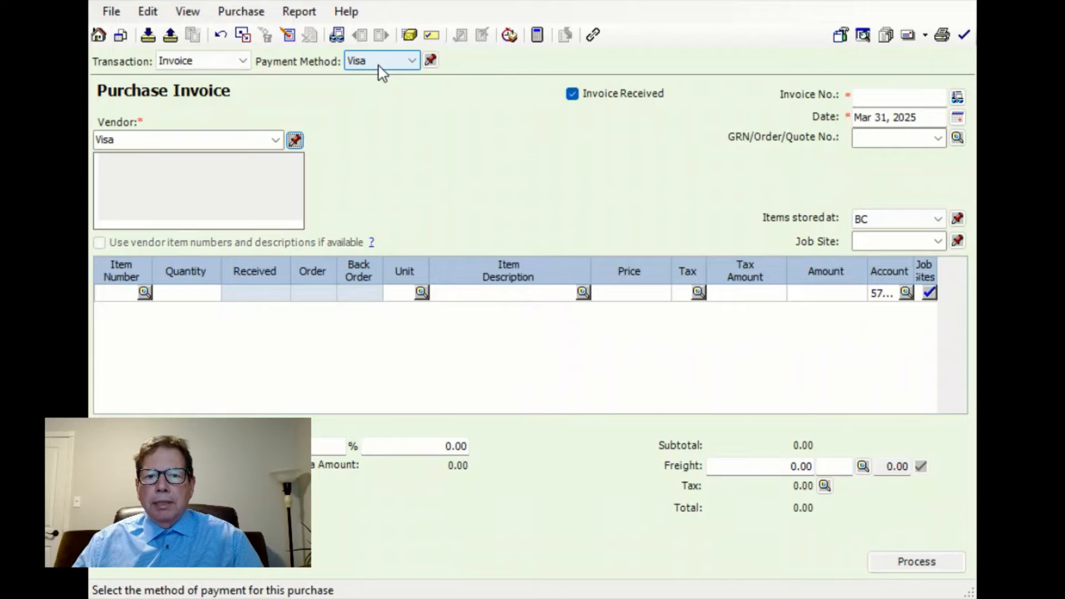
{"action": "left_click", "coordinate": [900, 98]}
{"action": "type", "text": "12345"}
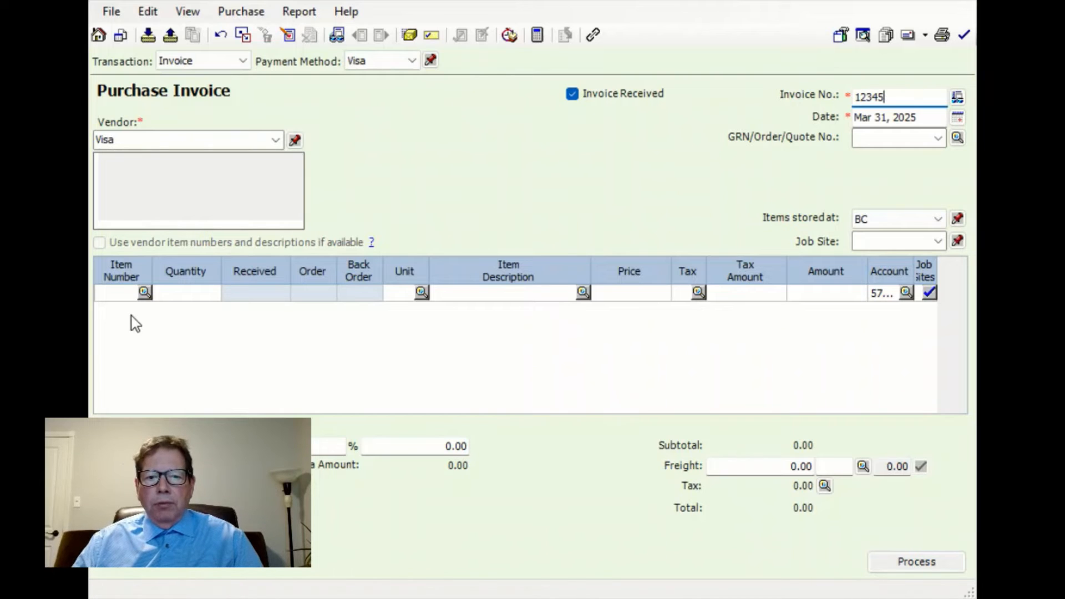
Enter a first invoice line described as Telus with tax code BI and an amount of 97.56
{"action": "left_click", "coordinate": [491, 292]}
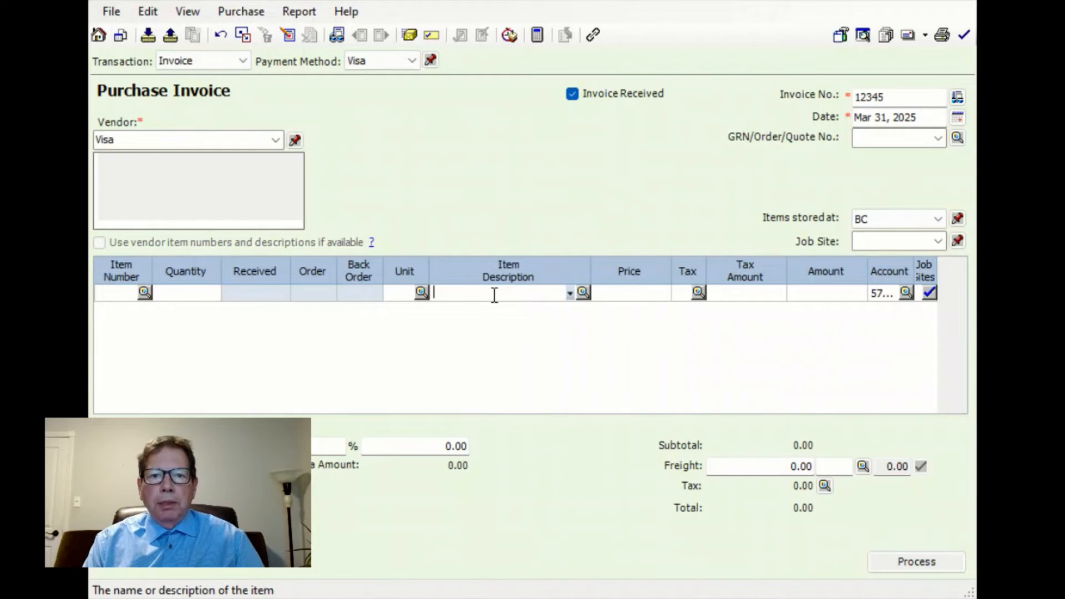
{"action": "type", "text": "T"}
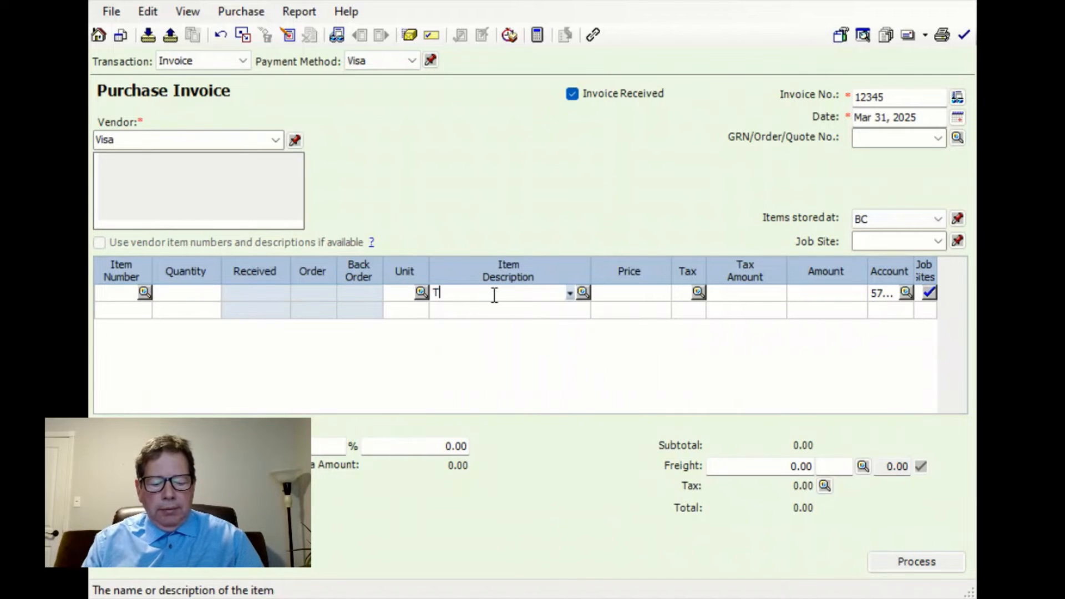
{"action": "type", "text": "elus"}
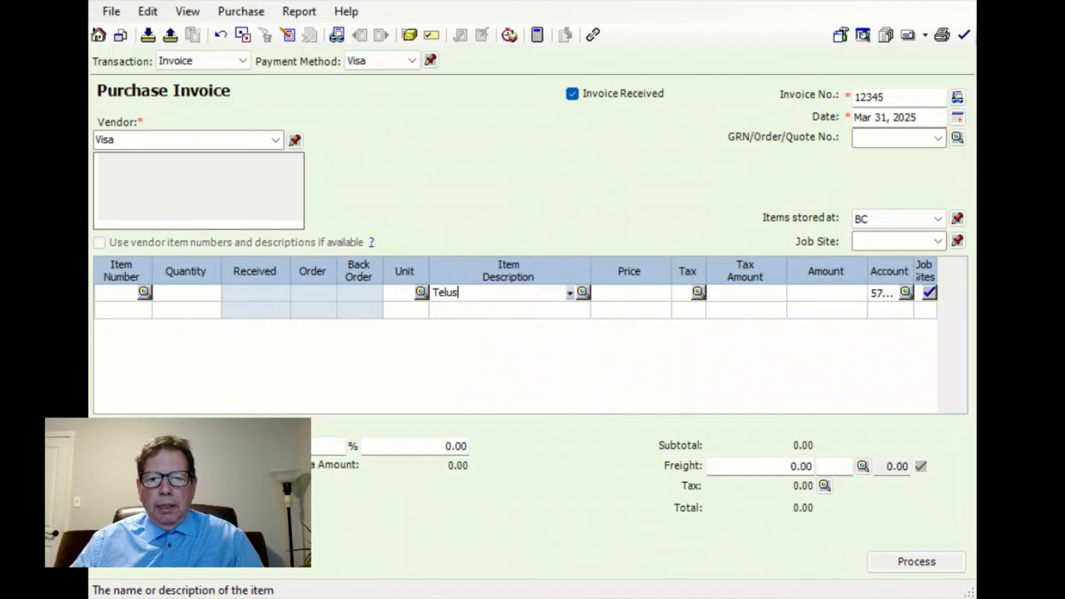
{"action": "key", "text": "Tab"}
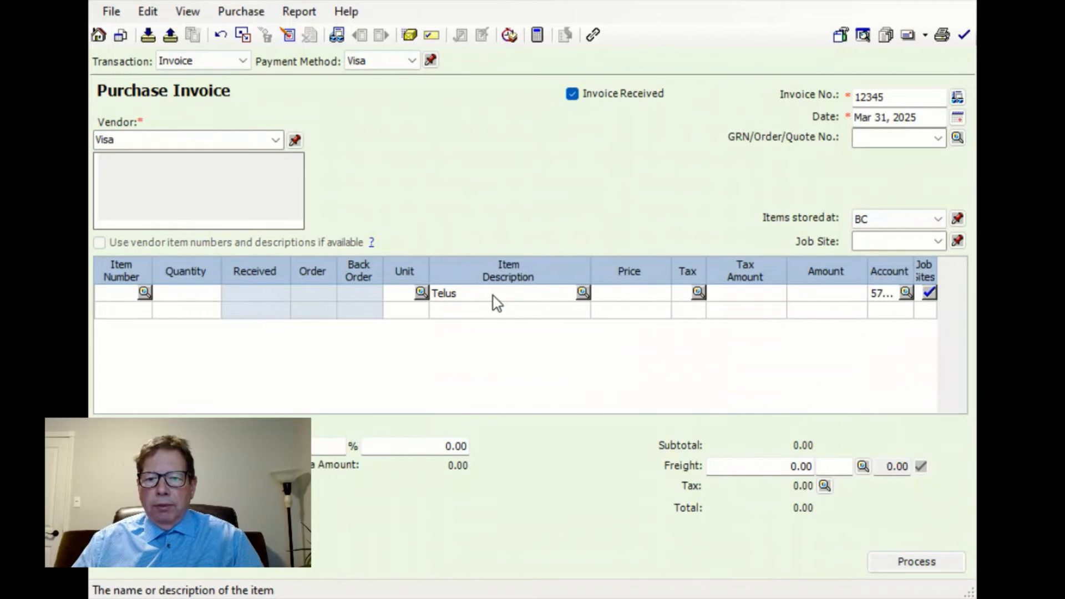
{"action": "key", "text": "Tab"}
{"action": "type", "text": "bi"}
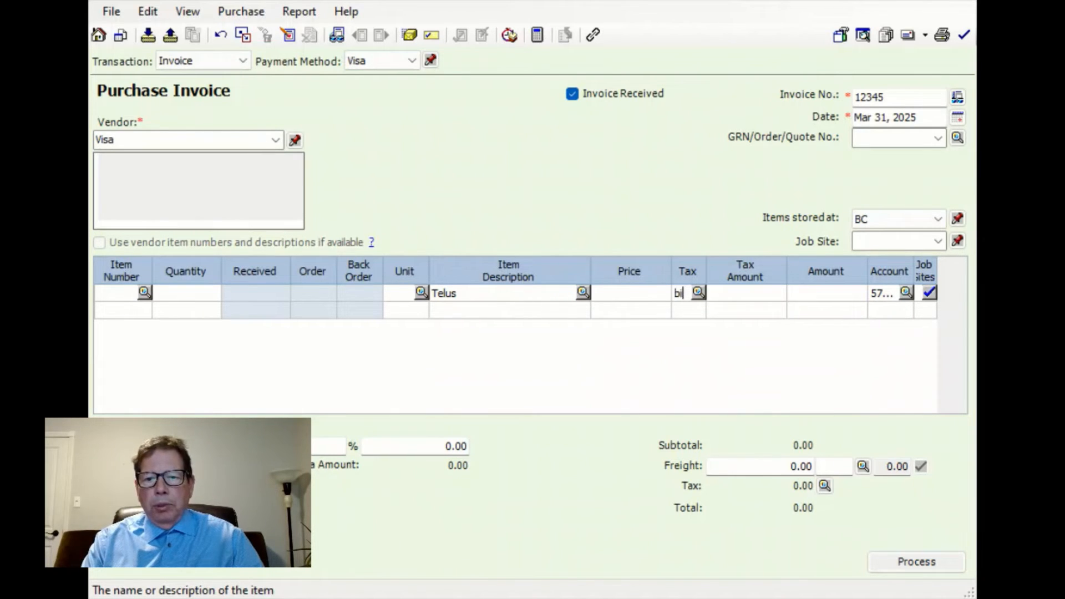
{"action": "key", "text": "Tab"}
{"action": "type", "text": "97.56"}
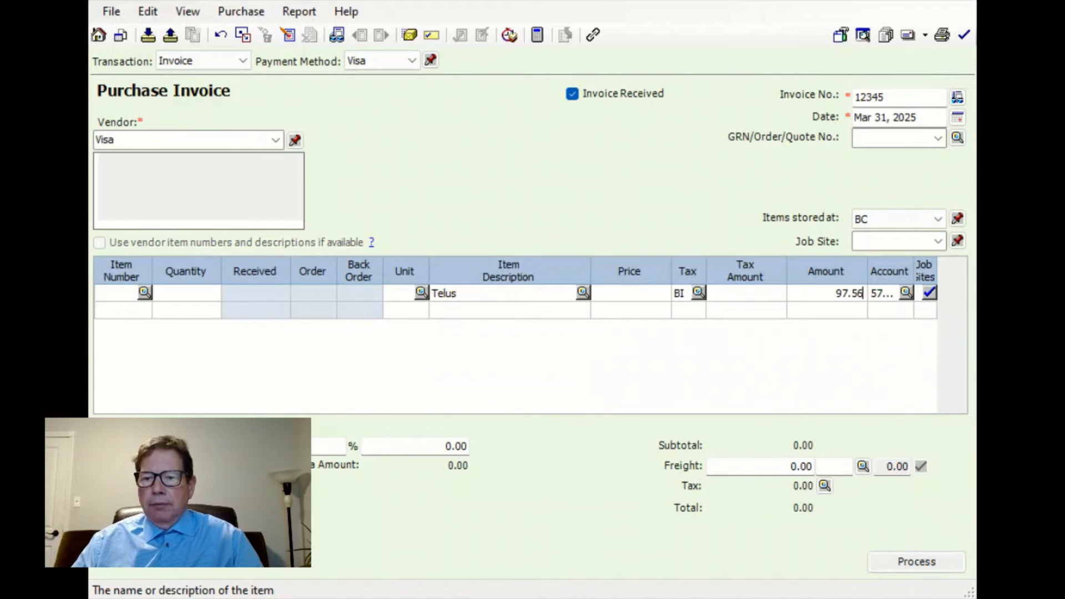
Assign the Telus line to the Telephone account
{"action": "key", "text": "Tab"}
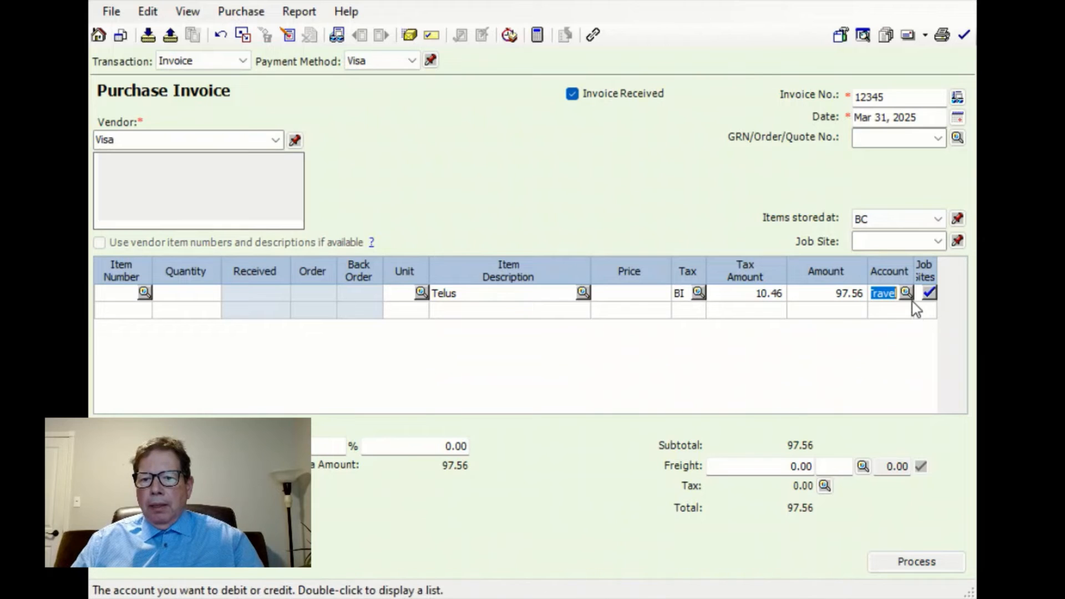
{"action": "key", "text": "Tab"}
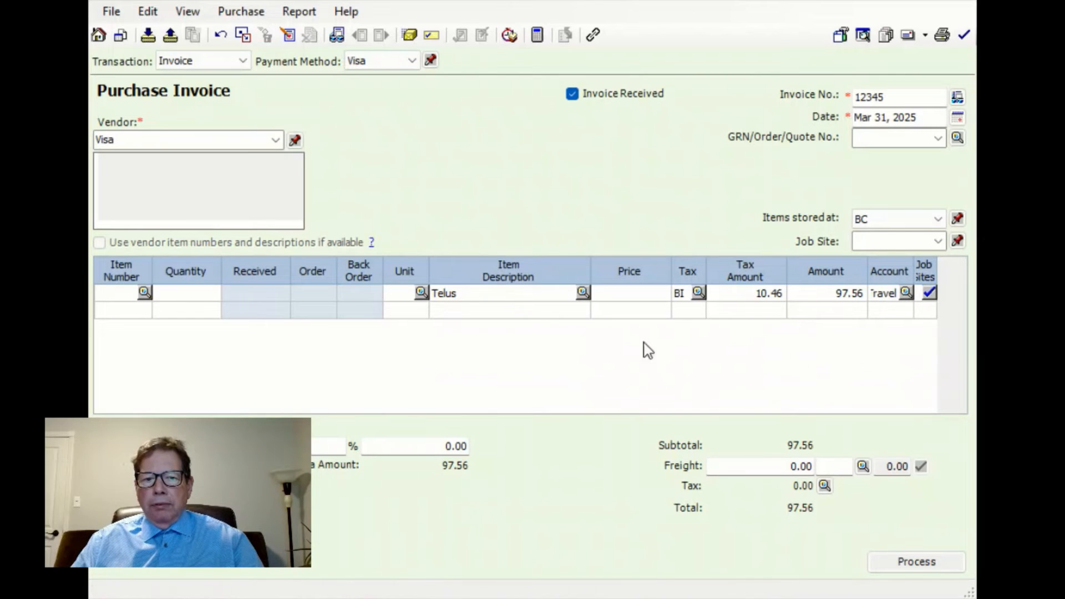
{"action": "double_click", "coordinate": [208, 328]}
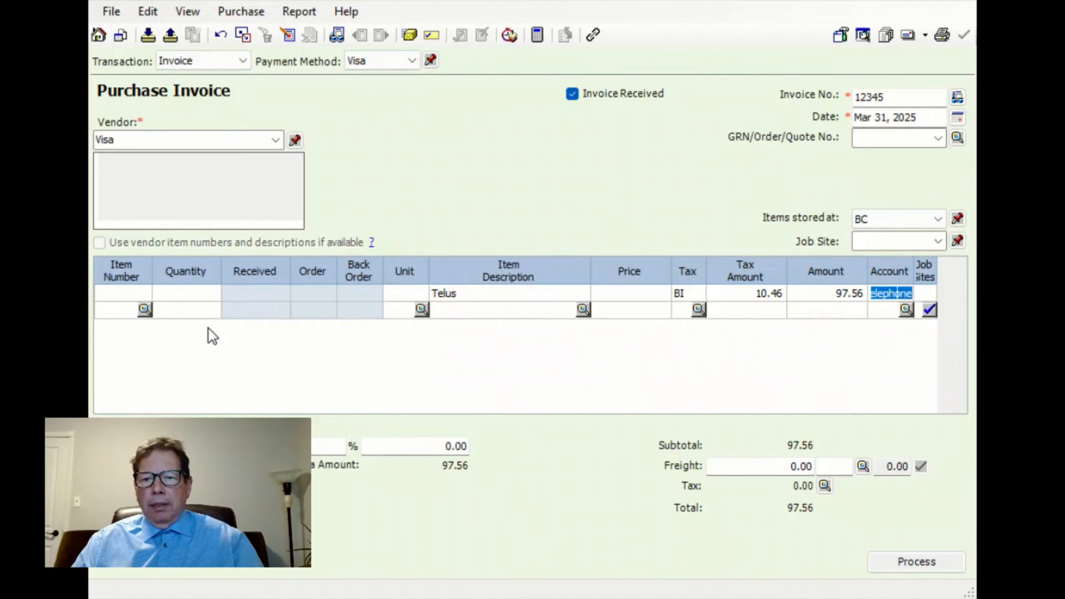
Start a second invoice line below the Telus line with the item description Whitespot
{"action": "left_click", "coordinate": [461, 309]}
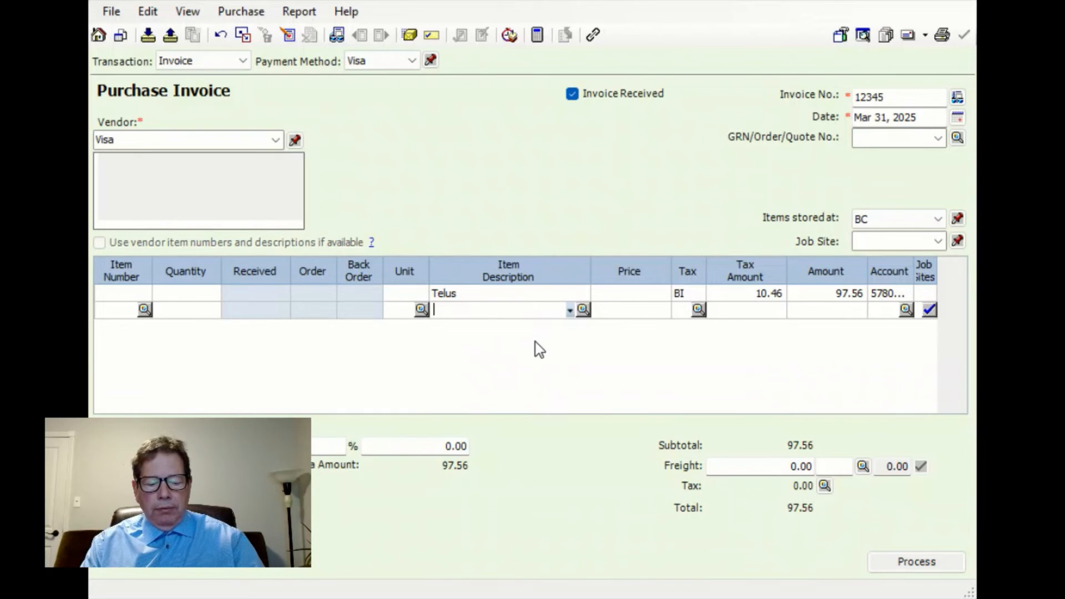
{"action": "type", "text": "White"}
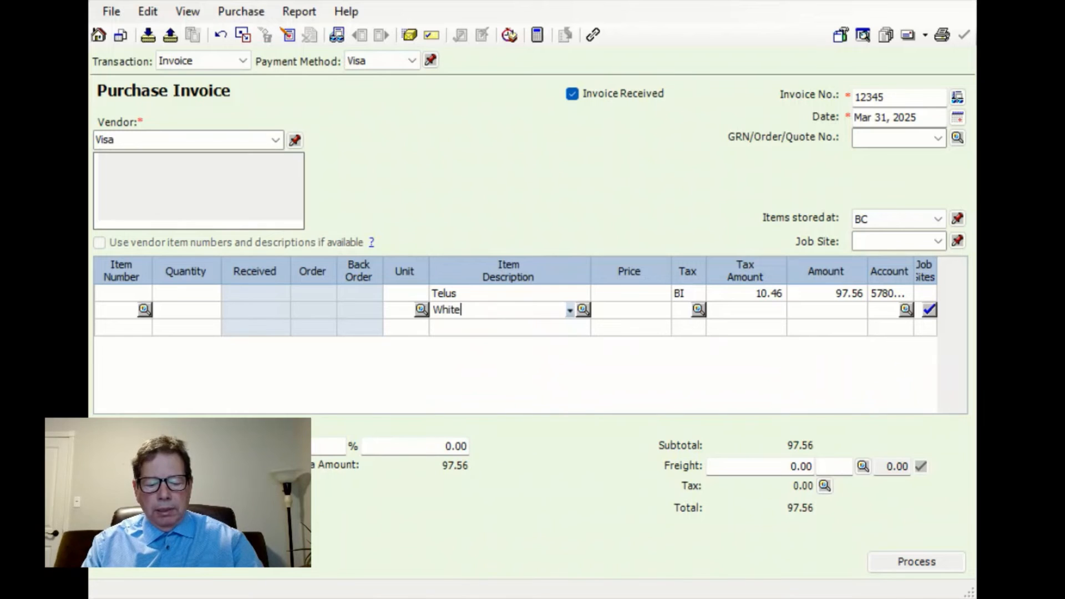
{"action": "type", "text": "spit"}
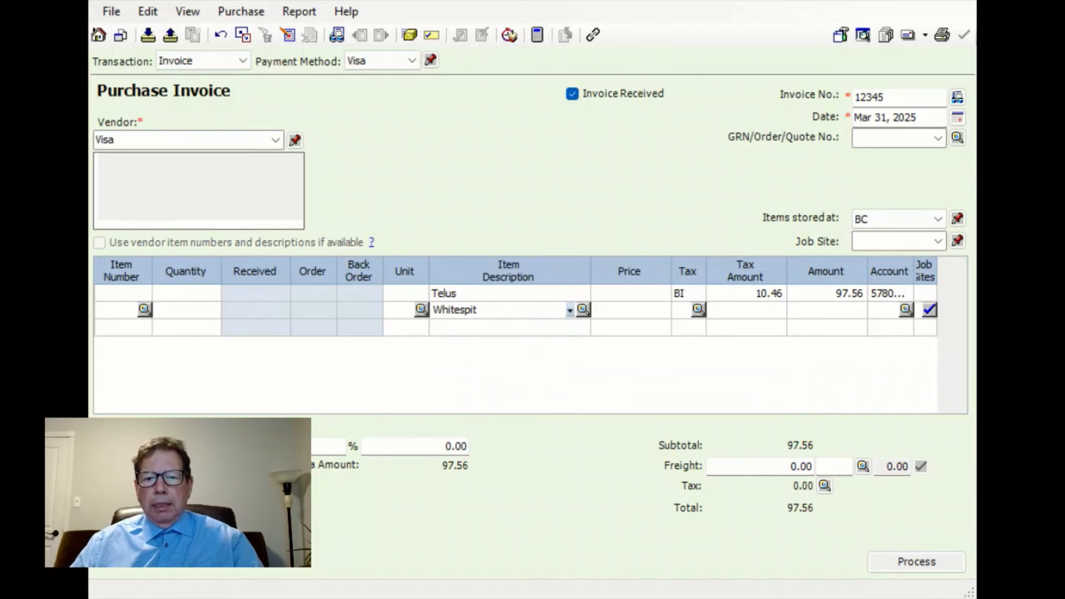
{"action": "key", "text": "BackSpace"}
{"action": "key", "text": "BackSpace"}
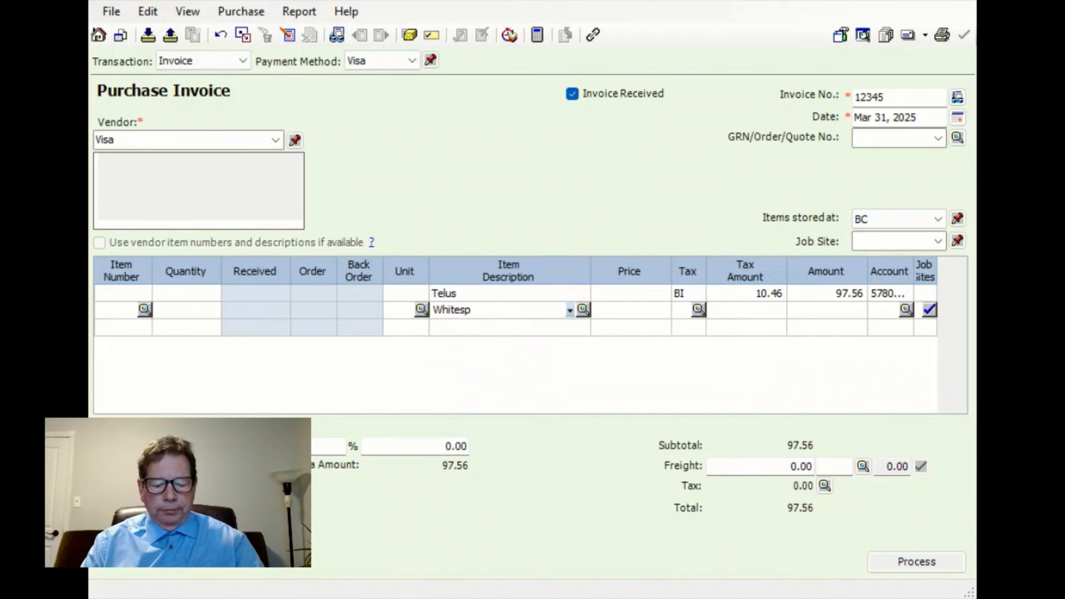
{"action": "type", "text": "ot"}
{"action": "key", "text": "Tab"}
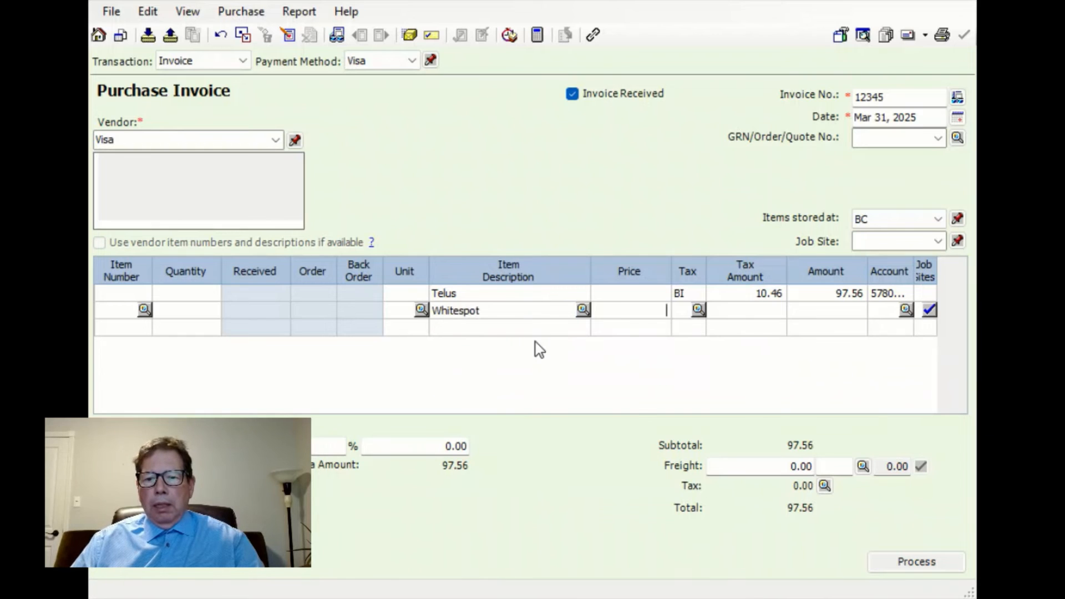
Give the Whitespot line the tax code GI and an amount of 35.00
{"action": "key", "text": "Tab"}
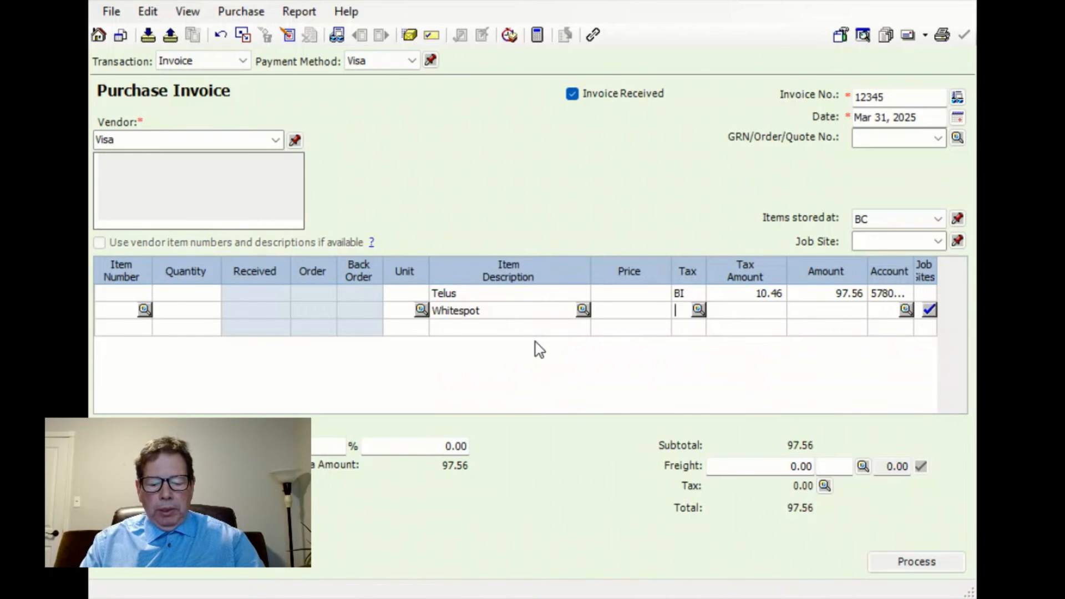
{"action": "type", "text": "gi"}
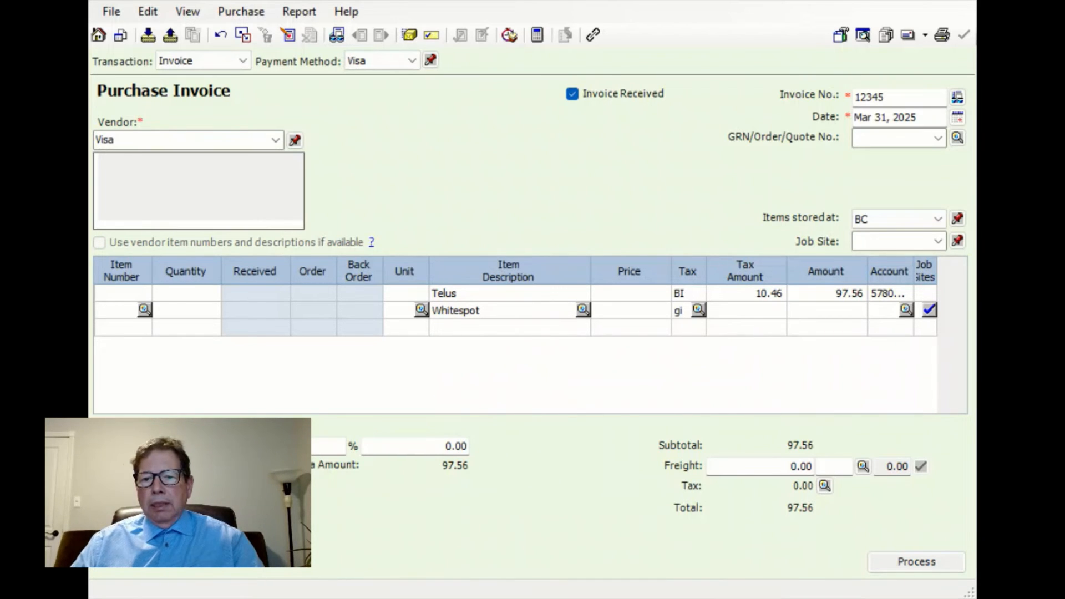
{"action": "key", "text": "Tab"}
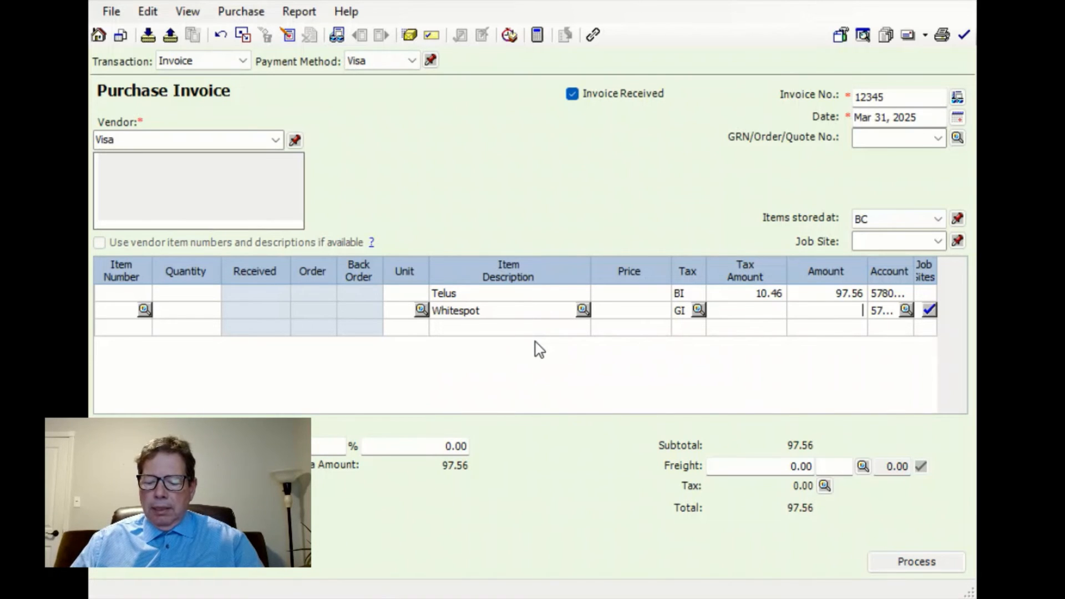
{"action": "type", "text": "3"}
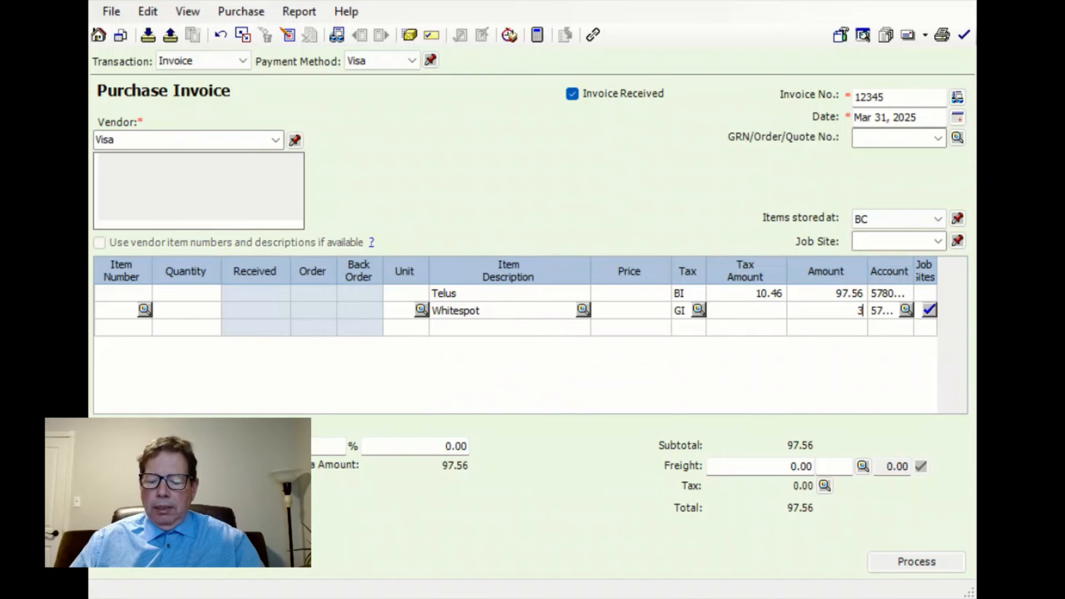
{"action": "type", "text": "5"}
{"action": "key", "text": "Tab"}
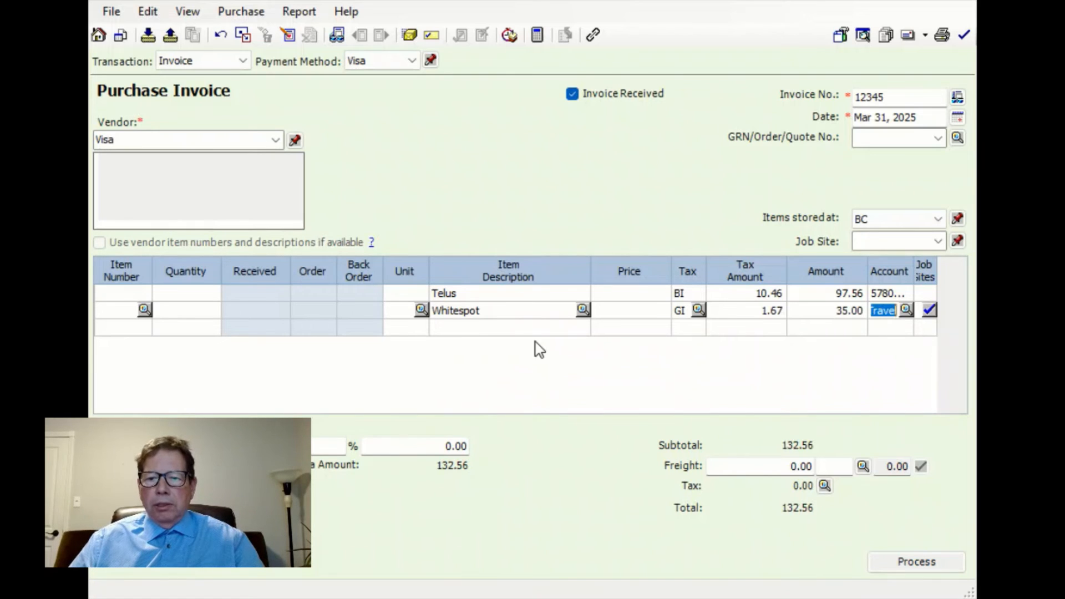